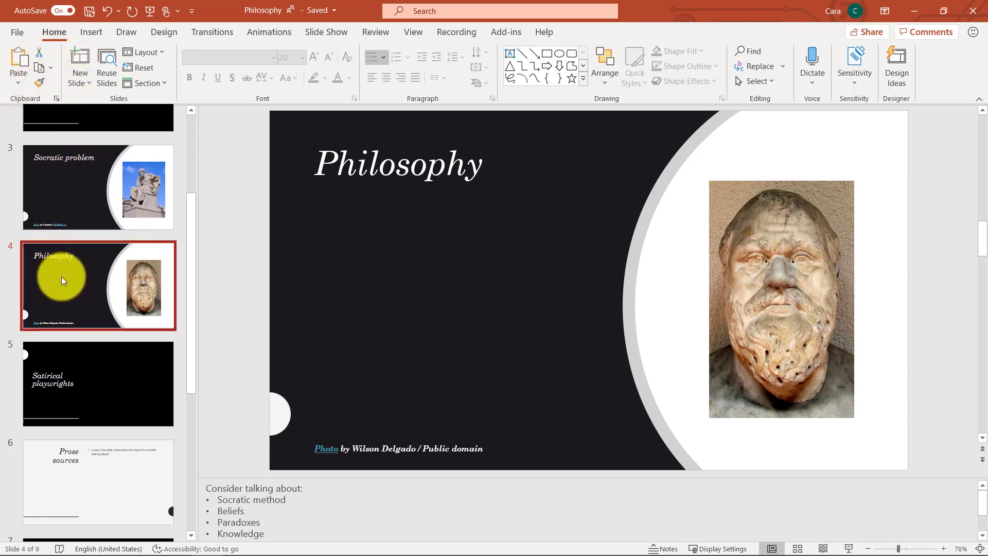
# Open the Forms pane from the Insert tab and select slide 6, Prose sources.
pyautogui.click(96, 33)
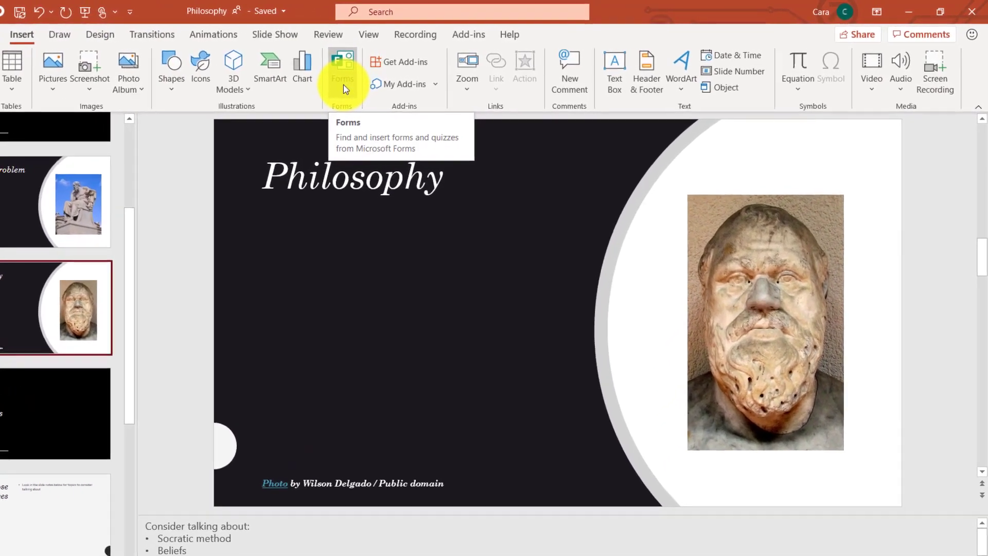
pyautogui.click(344, 85)
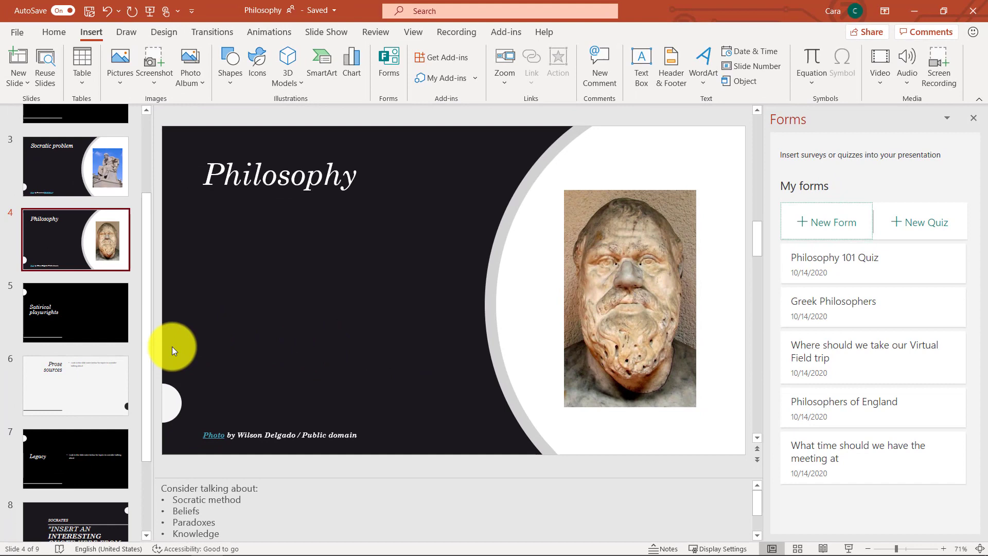
pyautogui.click(76, 377)
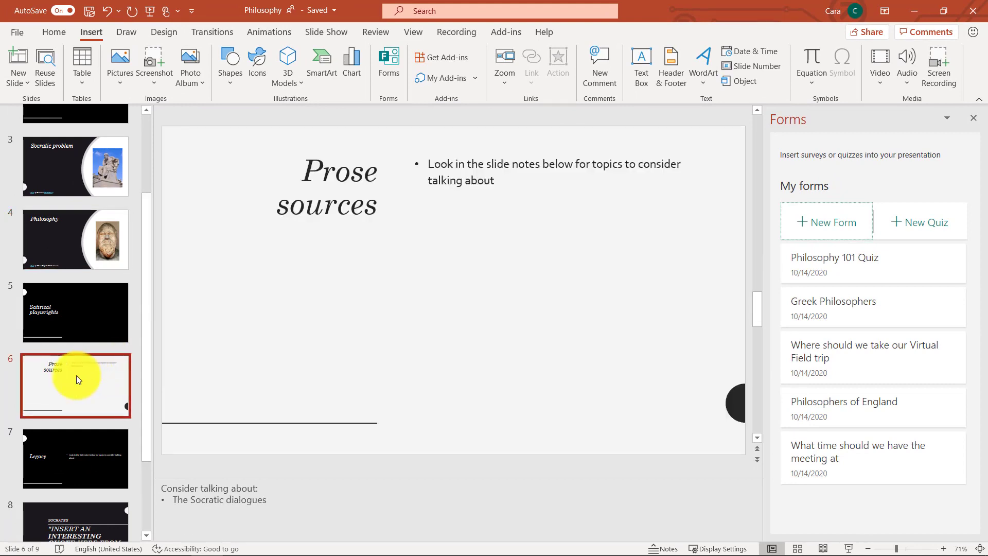
pyautogui.moveTo(820, 256)
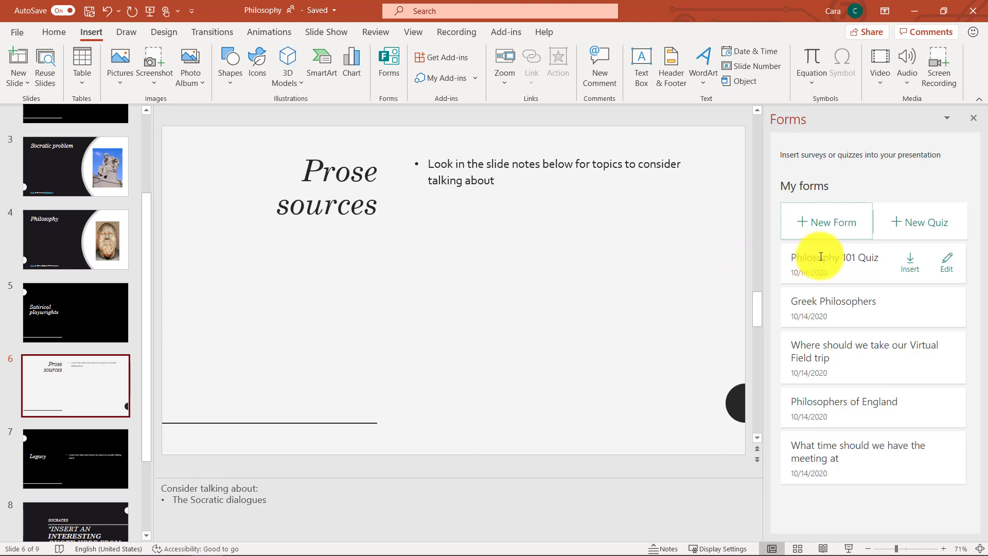
# Embed the Philosophy 101 Quiz on slide 6, then open and close its options menu.
pyautogui.click(912, 261)
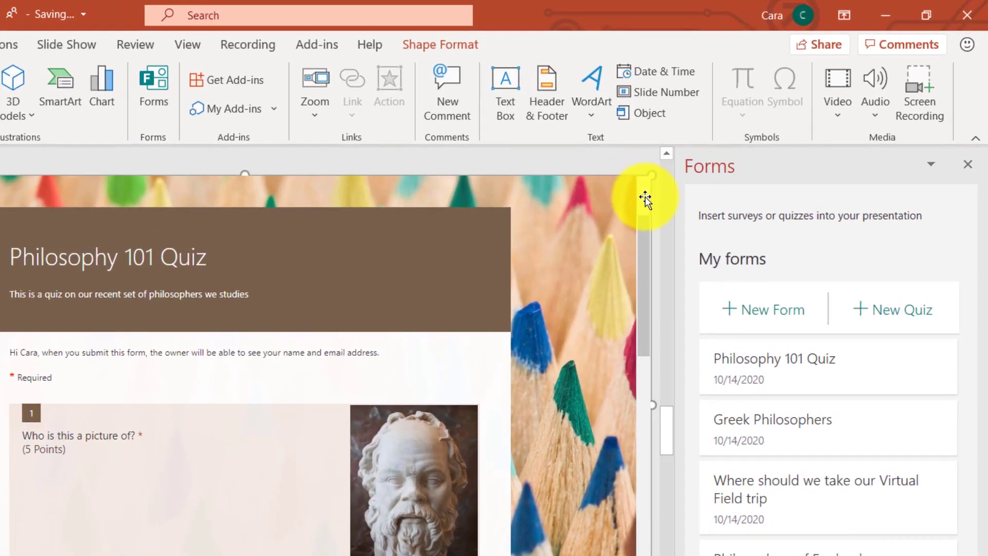
pyautogui.click(645, 197)
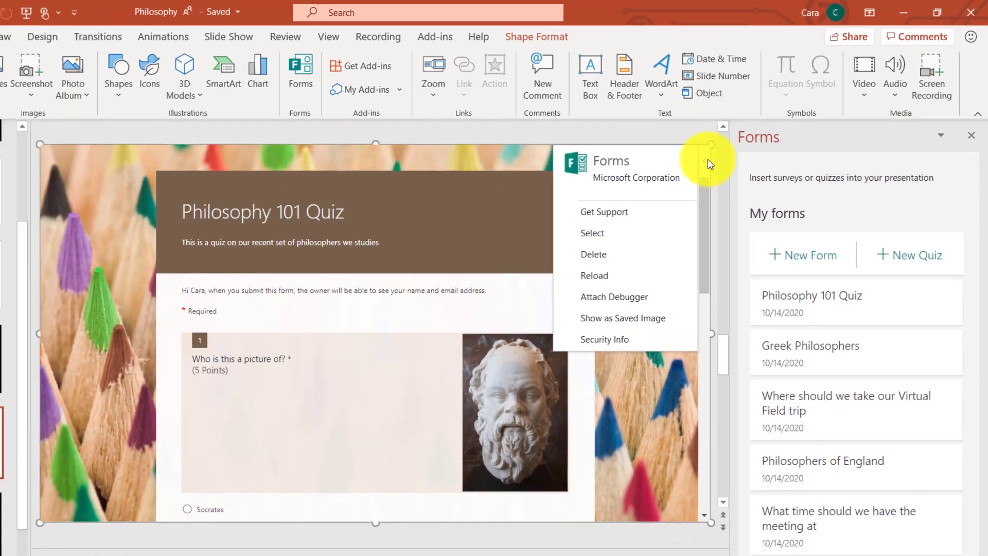
pyautogui.click(621, 232)
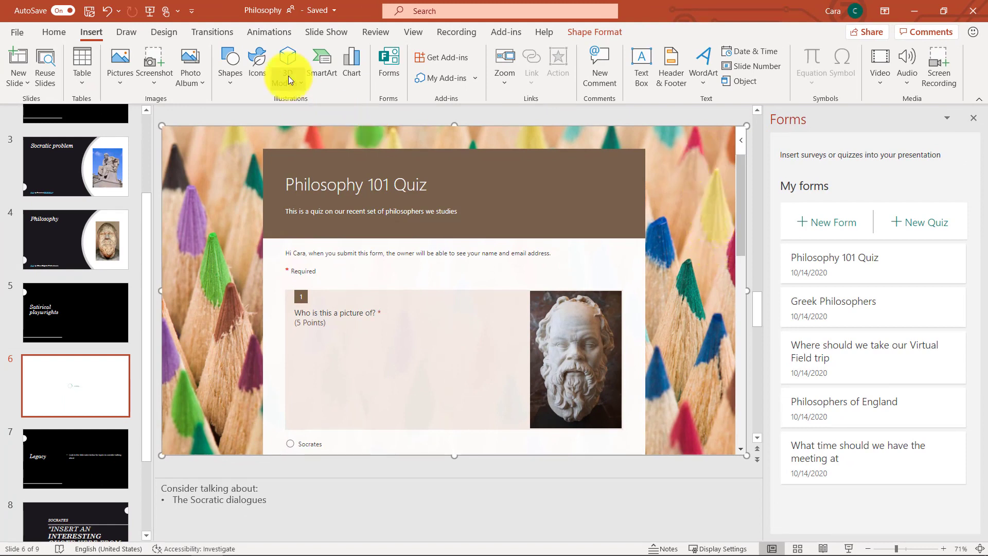
# Present from slide 6 and scroll down to the quiz questions.
pyautogui.click(326, 32)
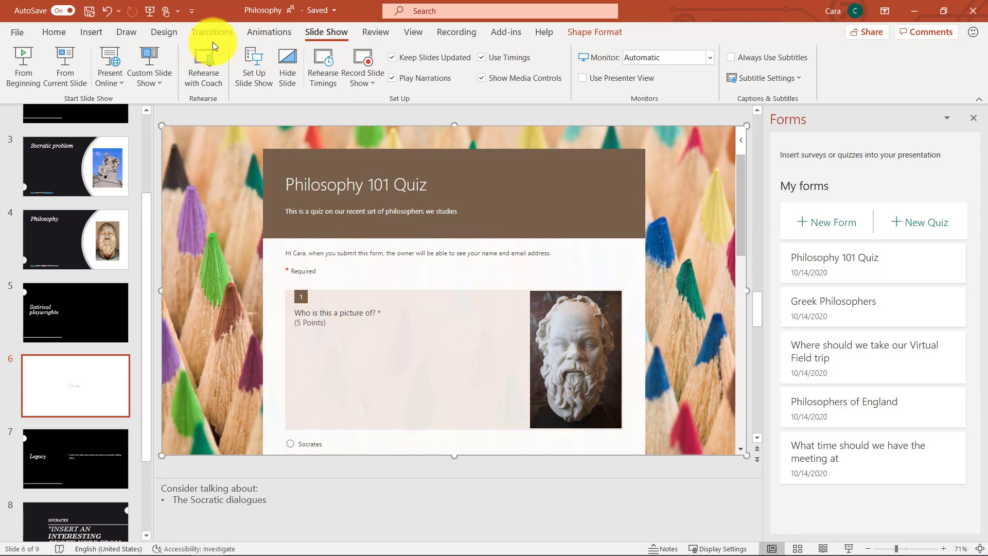
pyautogui.click(78, 63)
pyautogui.scroll(-3, 324, 361)
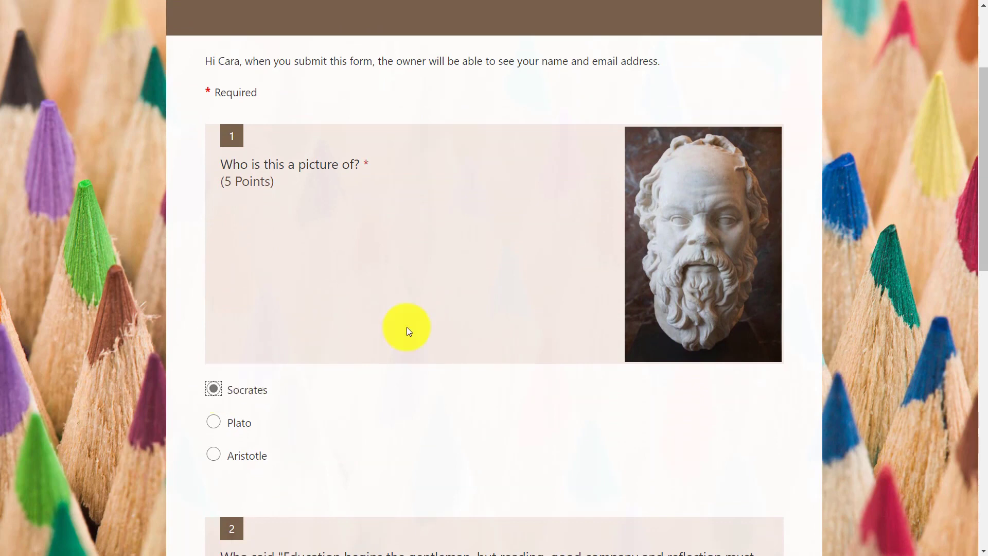
pyautogui.scroll(-6, 407, 326)
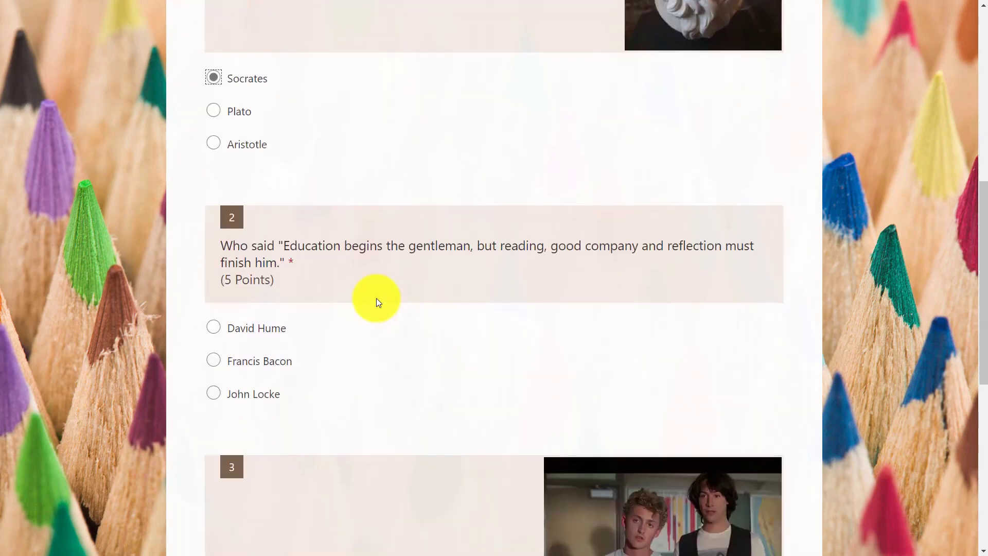
# Answer question 2 with Francis Bacon, question 3 with 'Be excellent to each o', and submit.
pyautogui.click(212, 360)
pyautogui.scroll(-3, 390, 364)
pyautogui.scroll(-3, 391, 364)
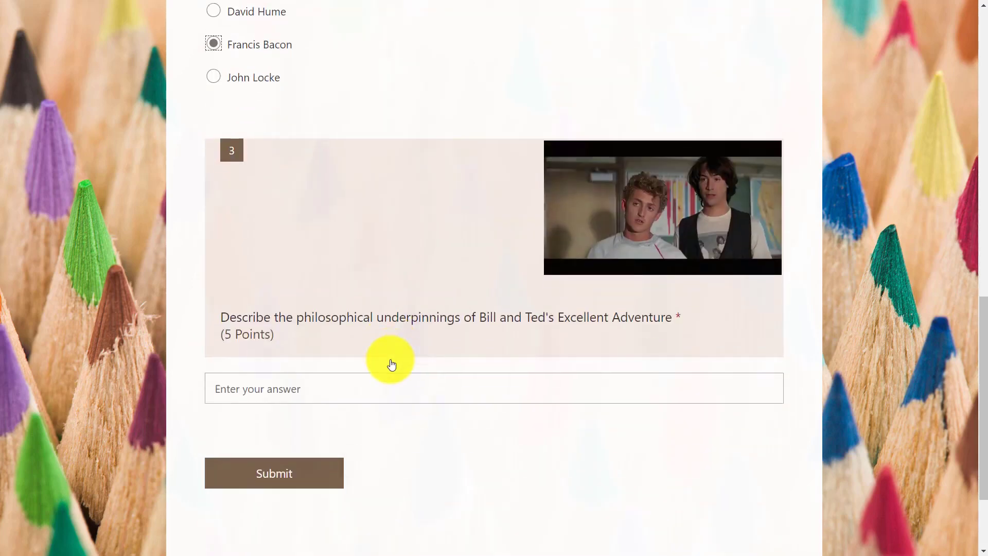
pyautogui.click(337, 389)
pyautogui.write('Be excellent to each other!')
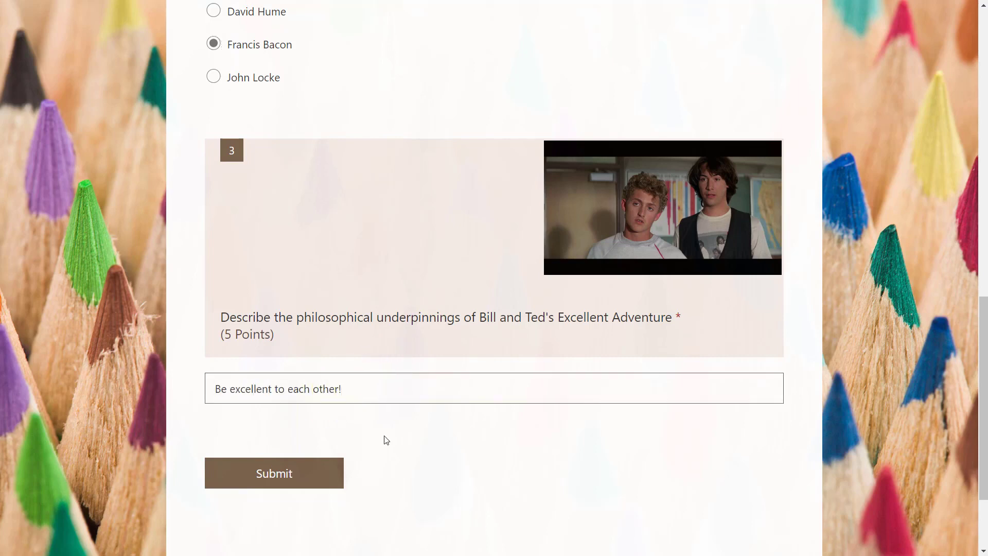
pyautogui.scroll(-2, 386, 438)
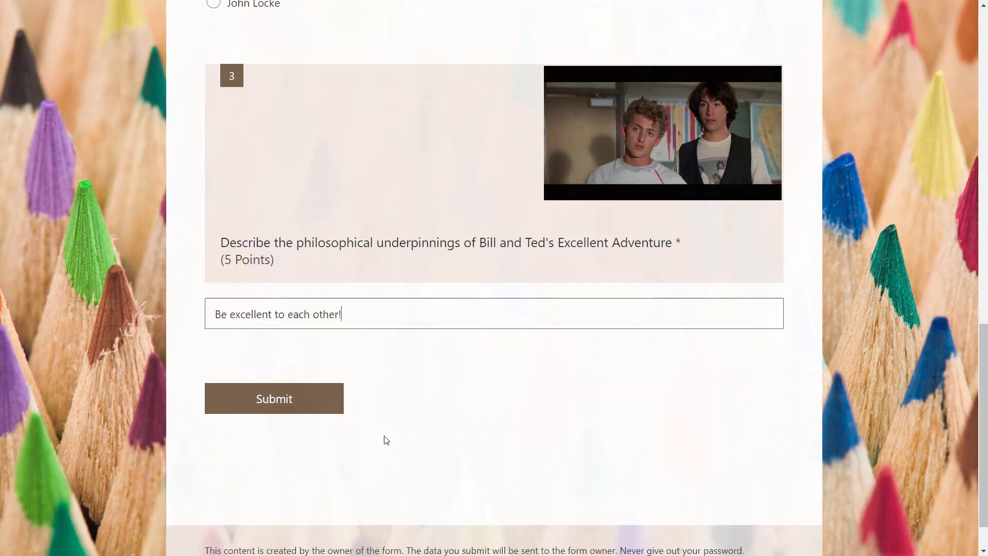
pyautogui.click(278, 394)
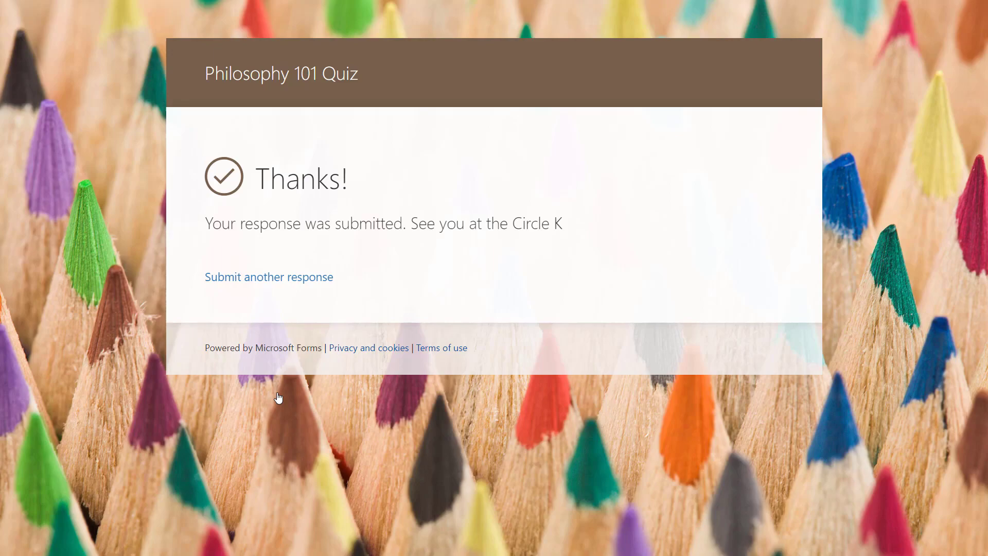
# End the show and view the Philosophy 101 Quiz responses: 1 response, average score 5.
pyautogui.press('Escape')
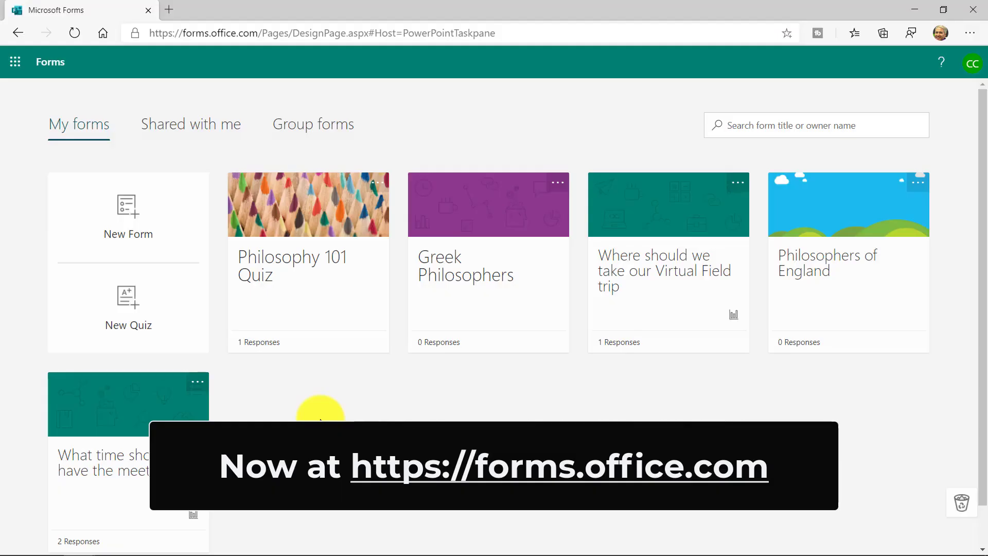
pyautogui.click(273, 257)
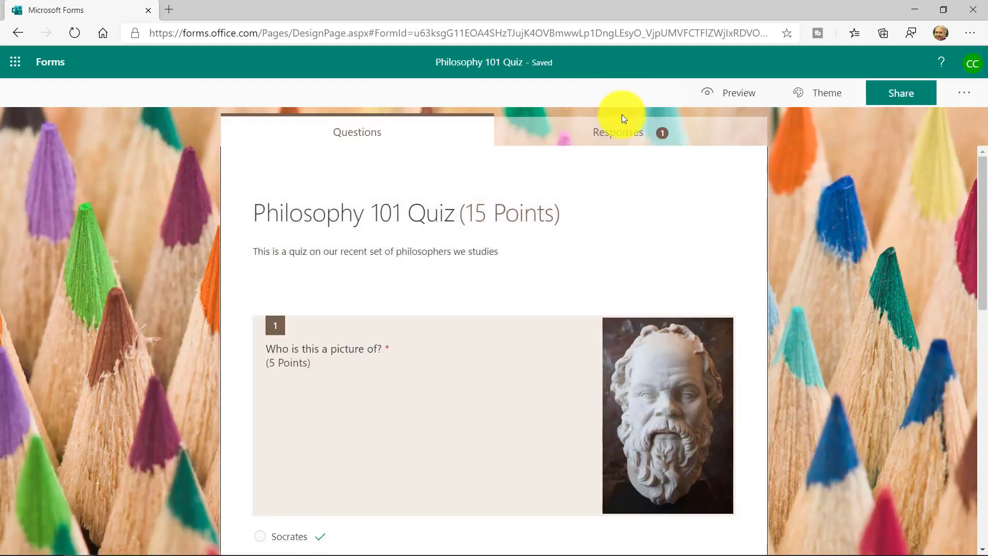
pyautogui.click(623, 117)
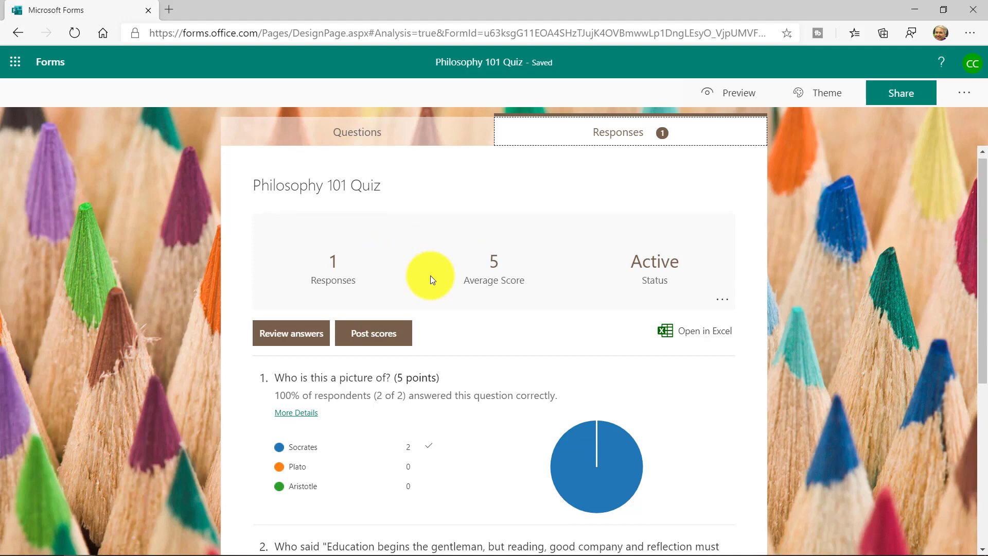
pyautogui.scroll(-2, 446, 314)
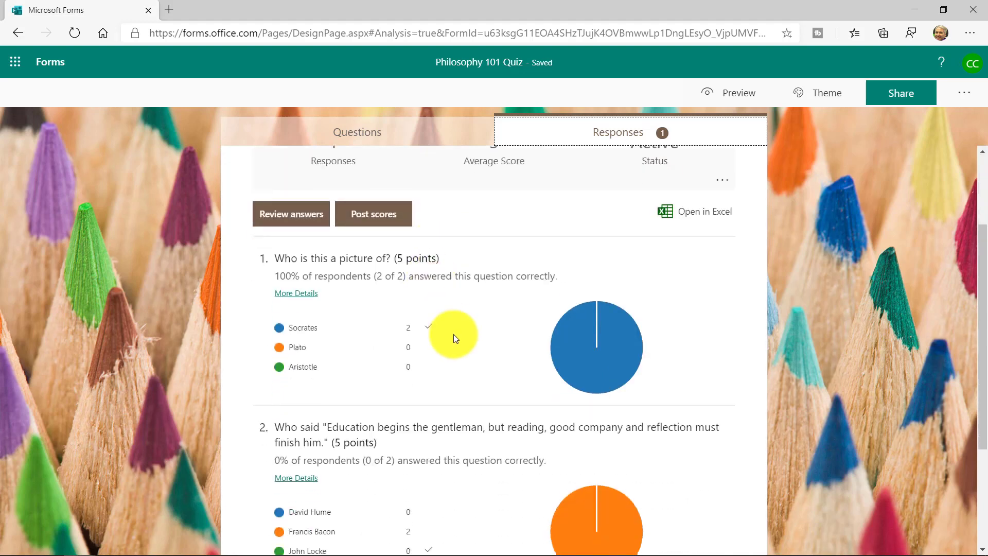
pyautogui.scroll(-3, 453, 337)
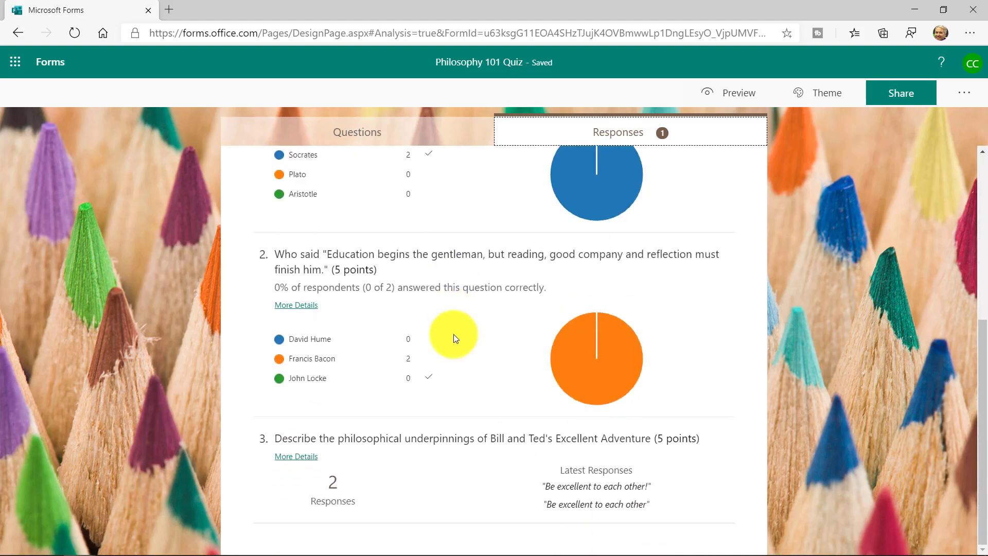
pyautogui.scroll(5, 453, 334)
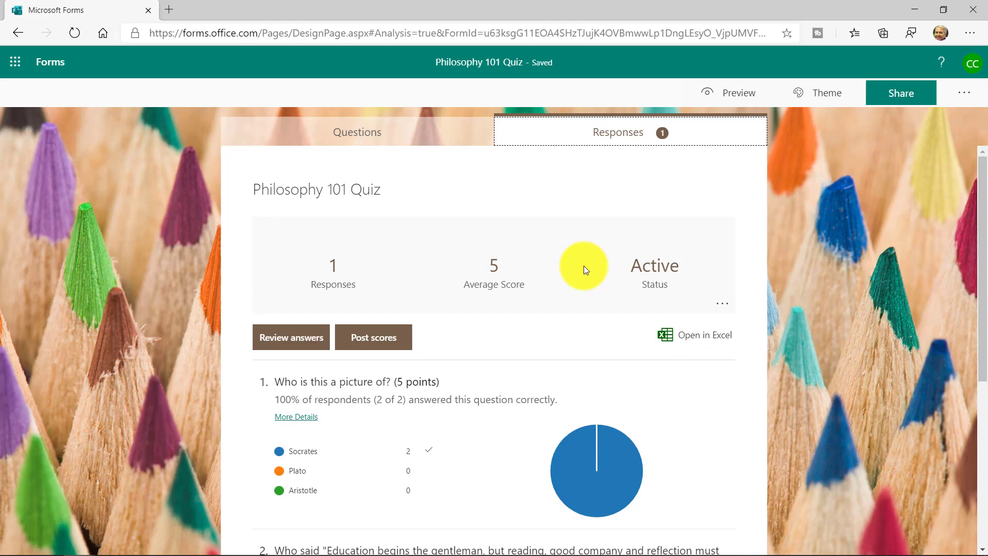
# Add a Section Header slide 10 after Works cited and create a new form.
pyautogui.hotkey('alt', 'Tab')
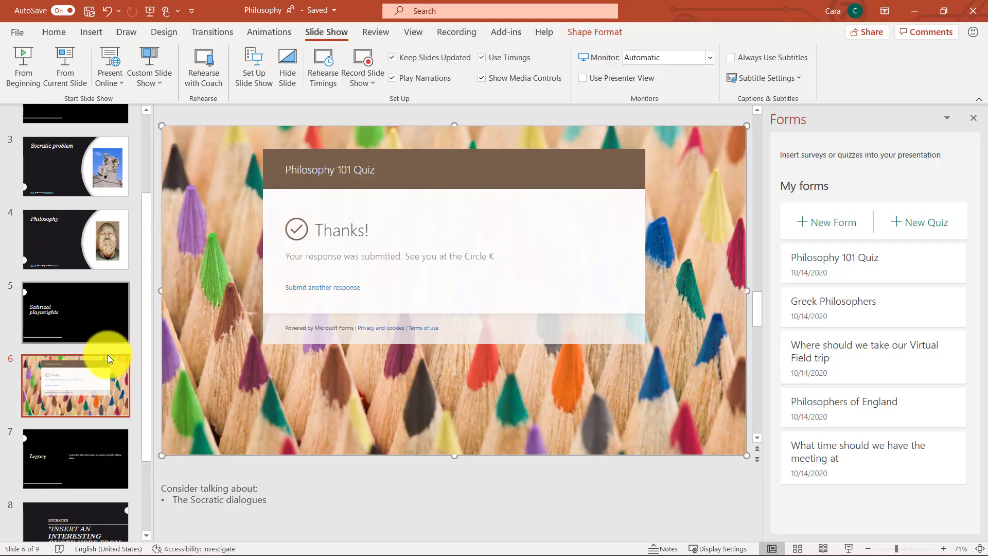
pyautogui.scroll(-3, 101, 381)
pyautogui.scroll(1, 101, 381)
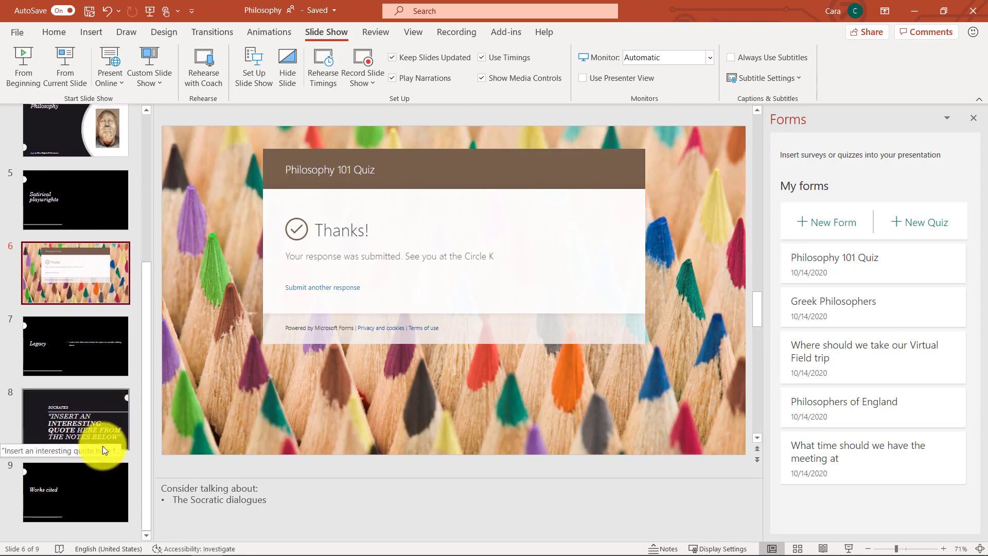
pyautogui.click(104, 527)
pyautogui.click(91, 32)
pyautogui.click(24, 84)
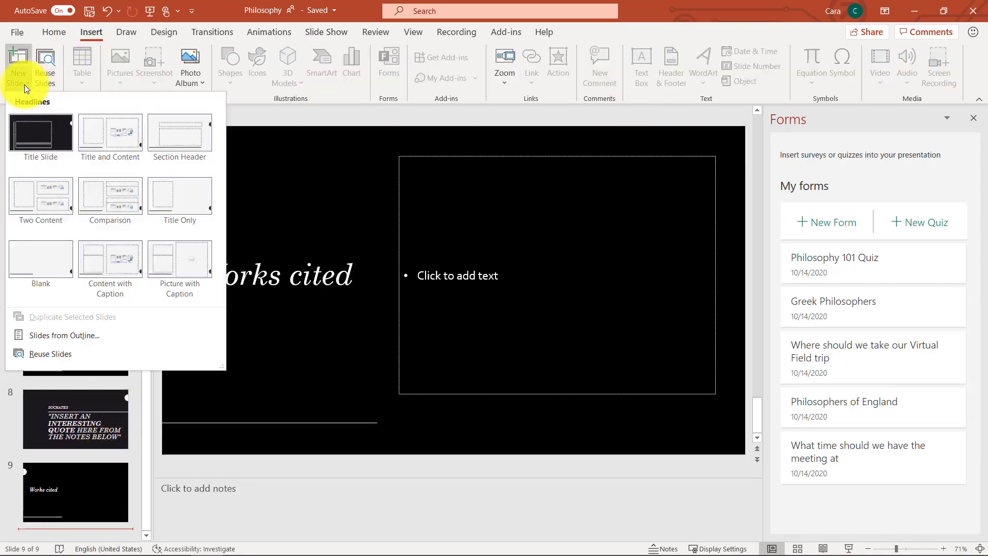
pyautogui.click(180, 132)
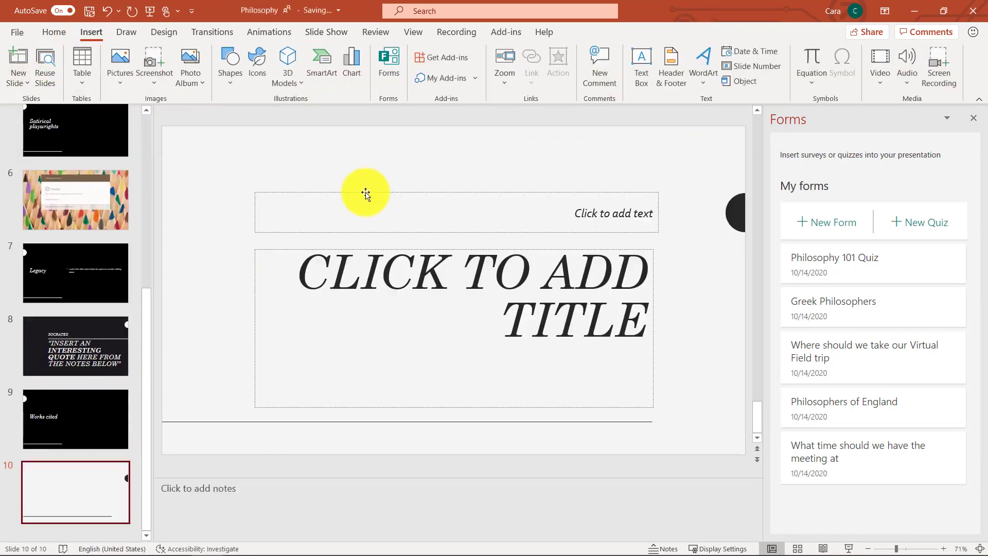
pyautogui.click(836, 226)
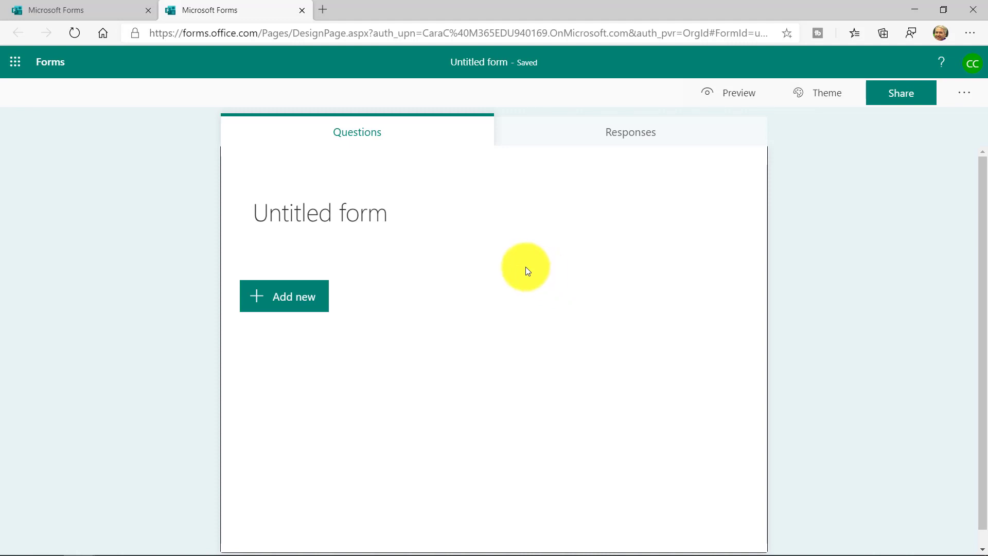
# Title the new form 'How would you rate today's class?'.
pyautogui.click(360, 222)
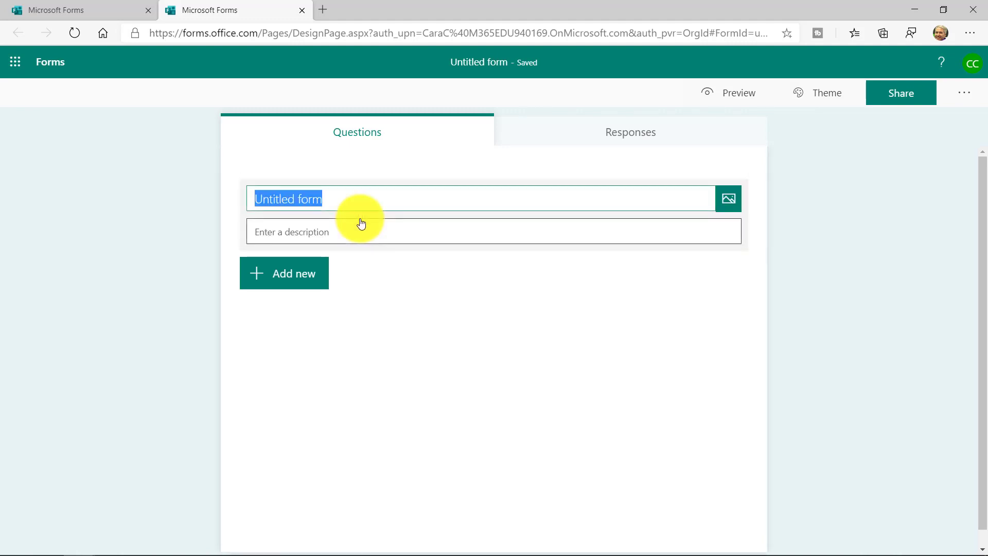
pyautogui.write("How would you rate today's class?")
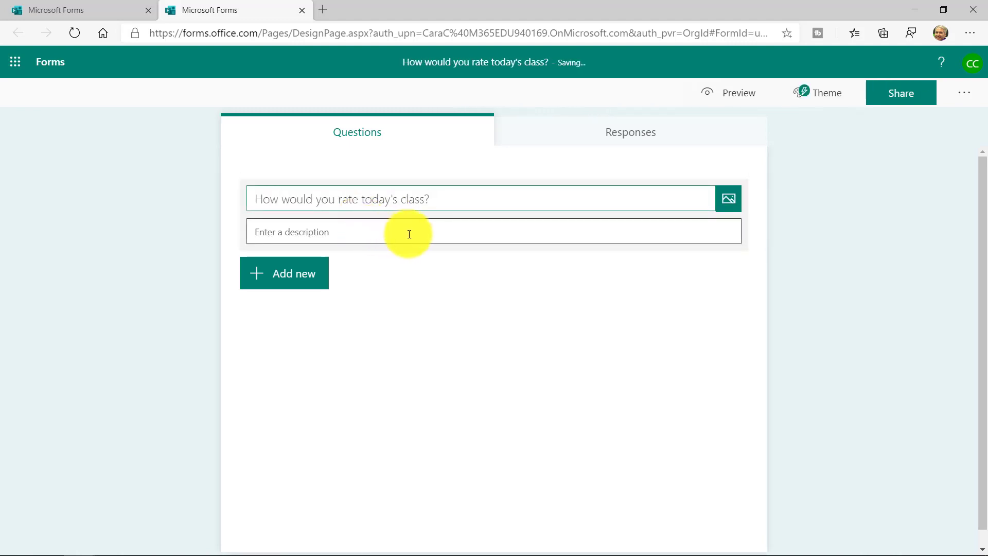
pyautogui.click(409, 234)
# Add a required 10-level rating question, 'Rate the class today on a scale of 1 to 10'.
pyautogui.click(300, 280)
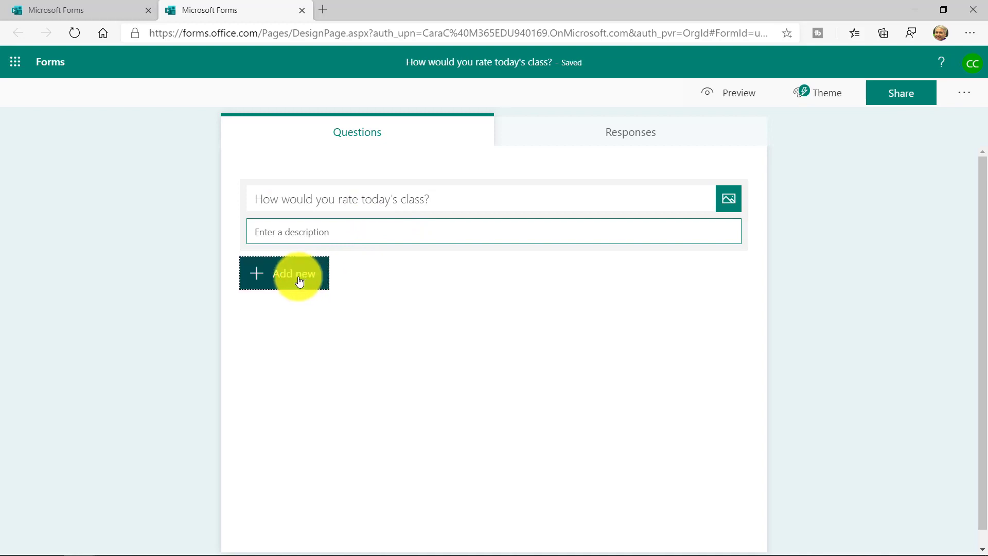
pyautogui.click(489, 278)
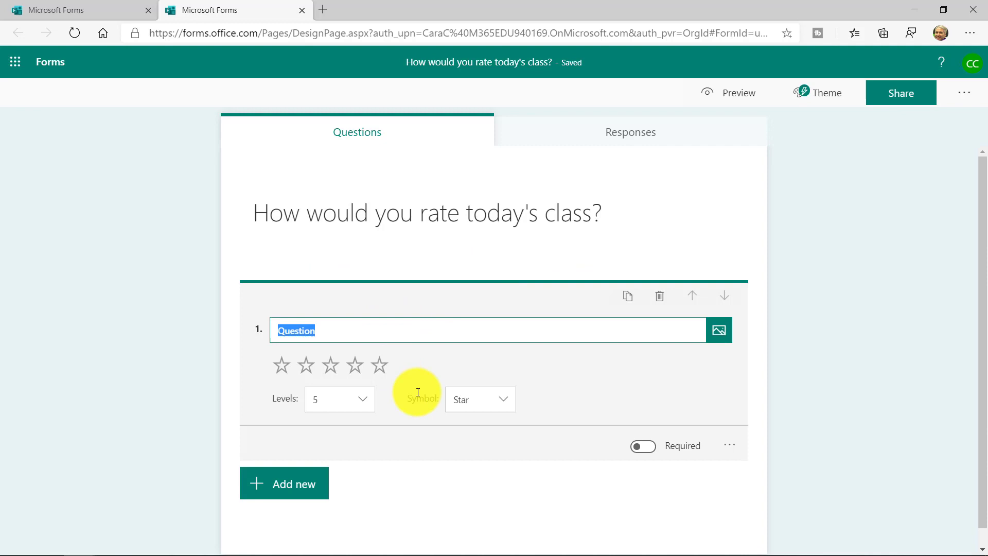
pyautogui.write('Rate the class')
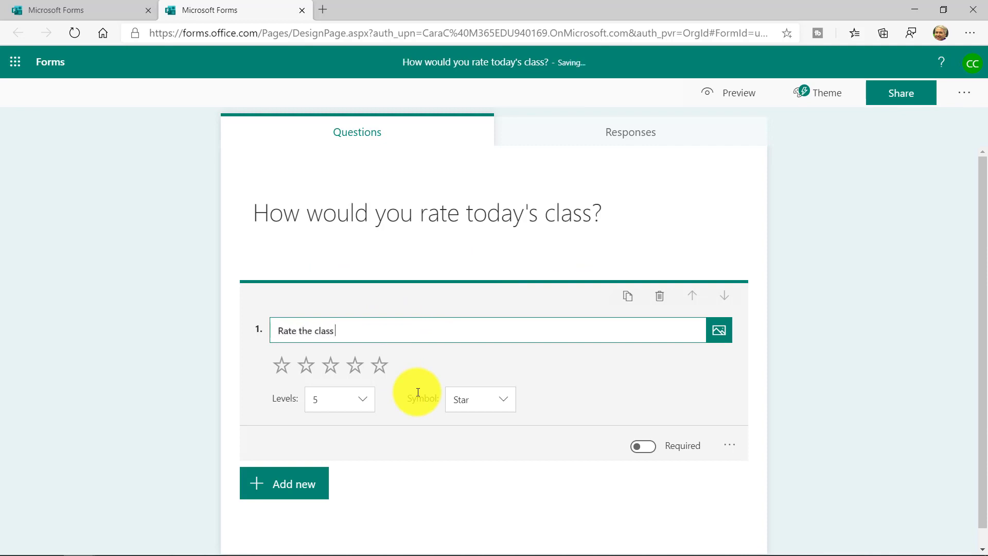
pyautogui.write(' today on a scale of 1 to 10')
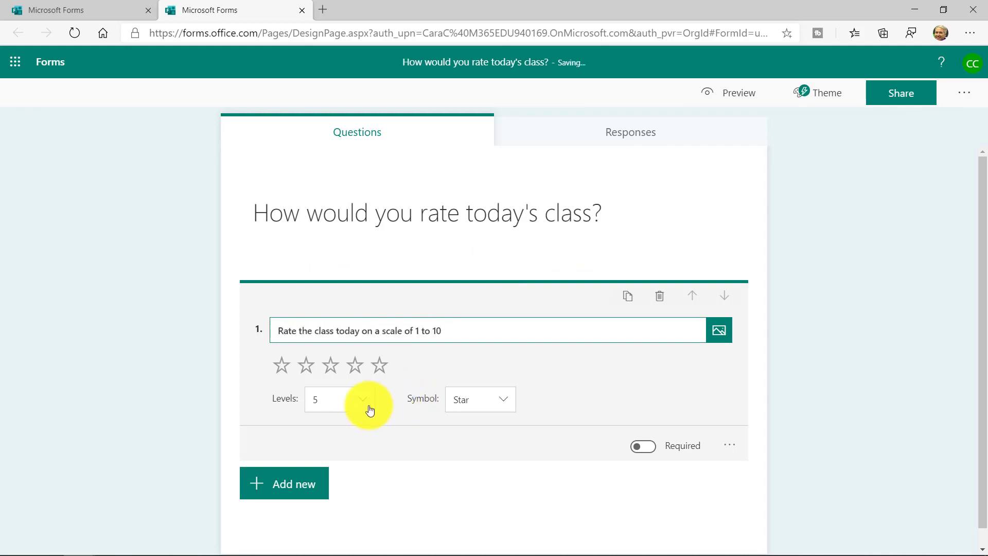
pyautogui.click(365, 401)
pyautogui.scroll(-3, 350, 489)
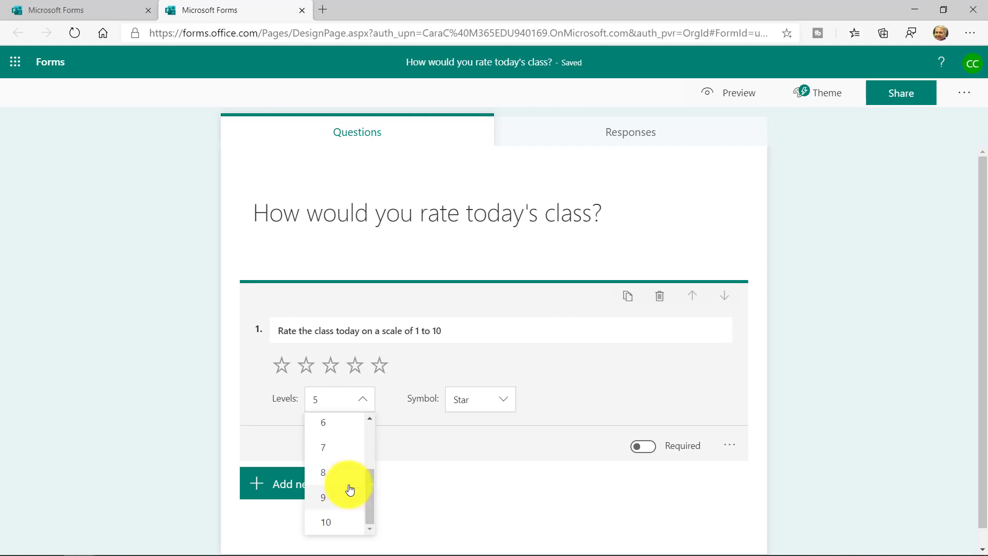
pyautogui.click(327, 523)
pyautogui.click(650, 447)
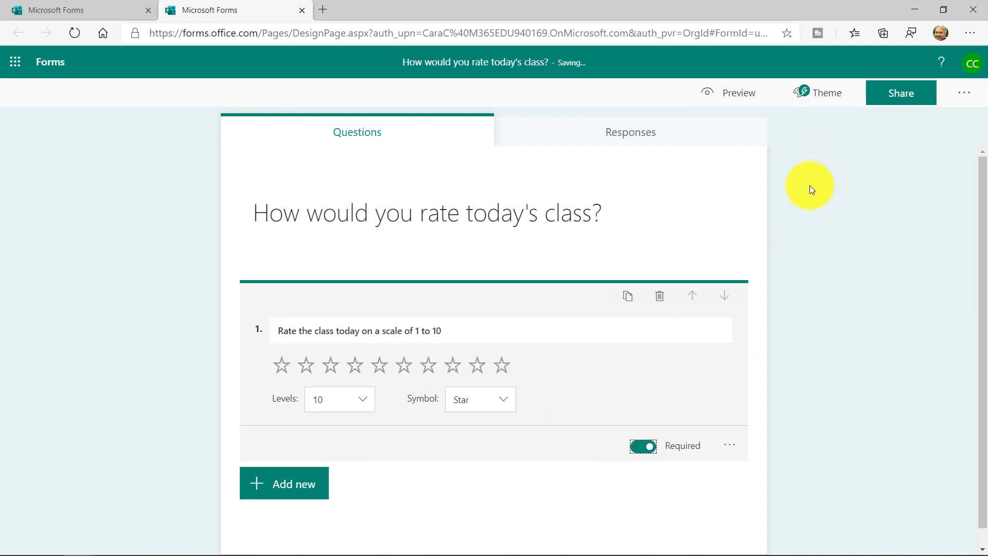
pyautogui.click(733, 94)
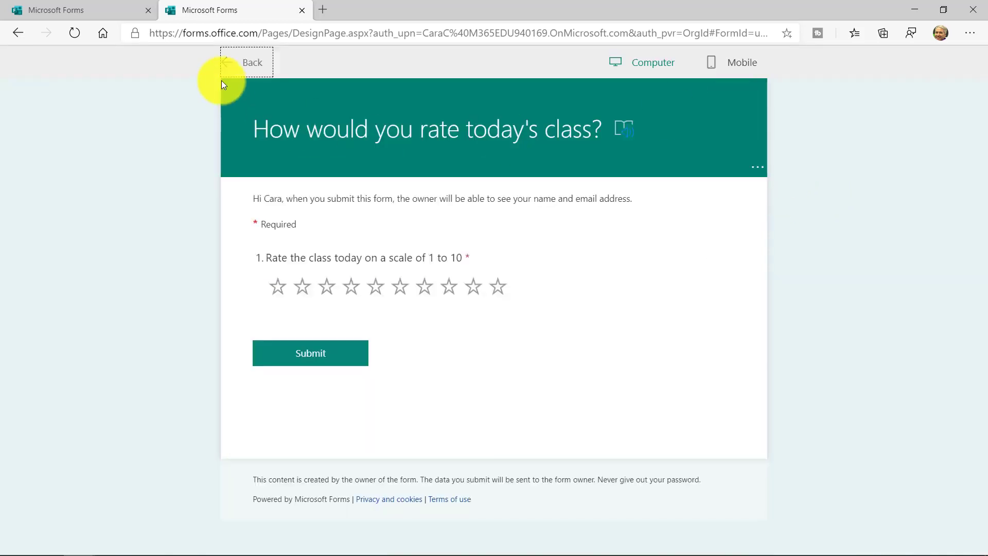
pyautogui.click(249, 65)
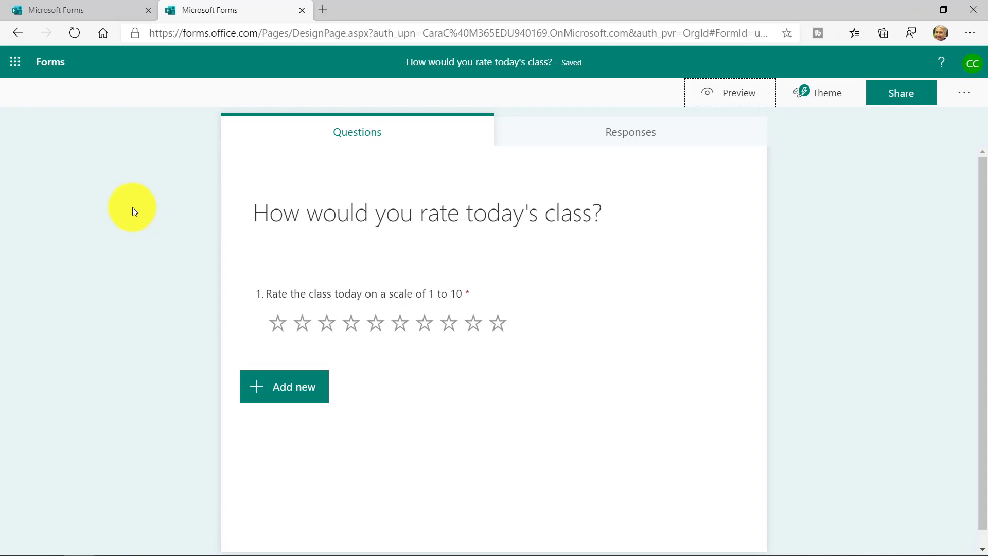
# Back in PowerPoint, reopen the 'How would you rate today's class?' form for editing.
pyautogui.hotkey('alt', 'Tab')
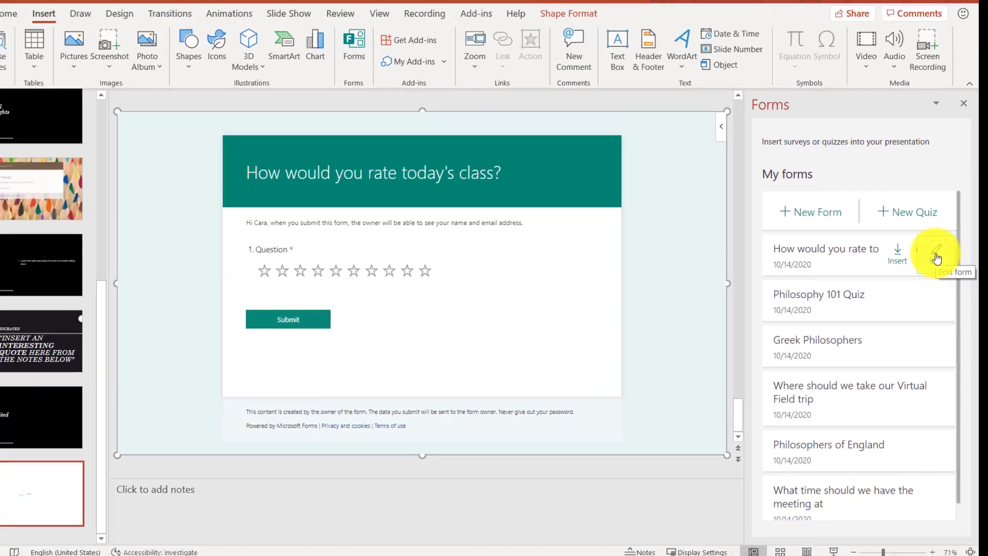
pyautogui.click(933, 225)
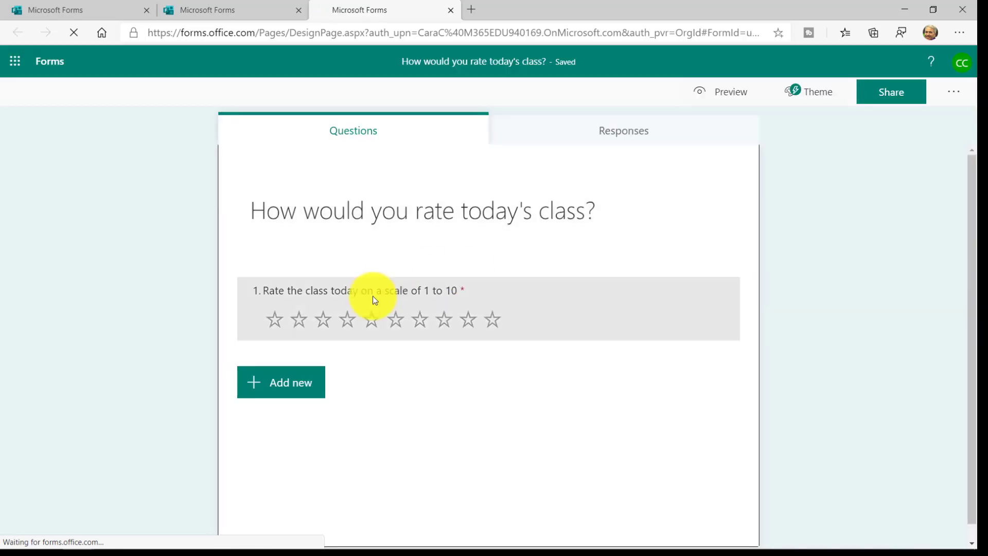
# Add text question 2, 'What was your favorite part?', and preview the form.
pyautogui.click(290, 382)
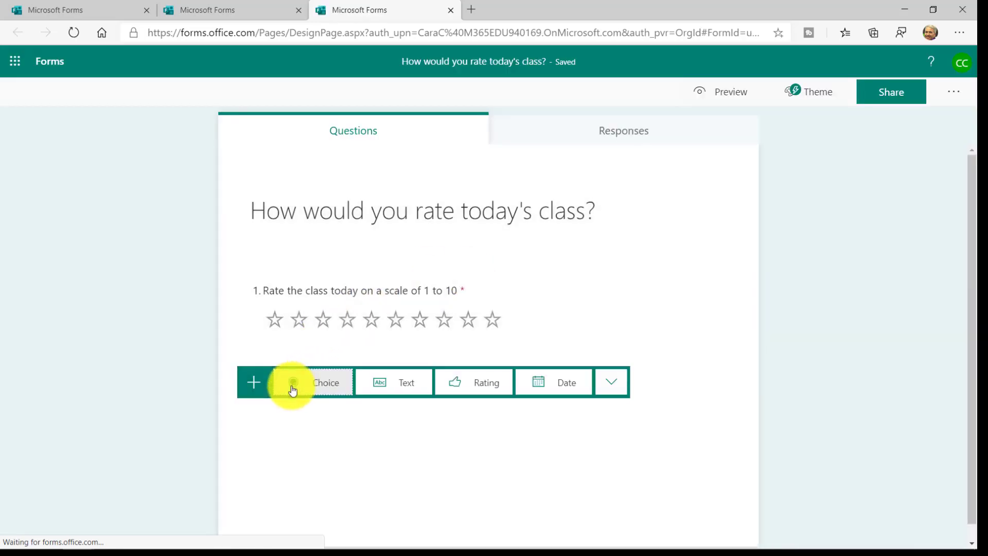
pyautogui.click(411, 380)
pyautogui.write('What was your favorite part?')
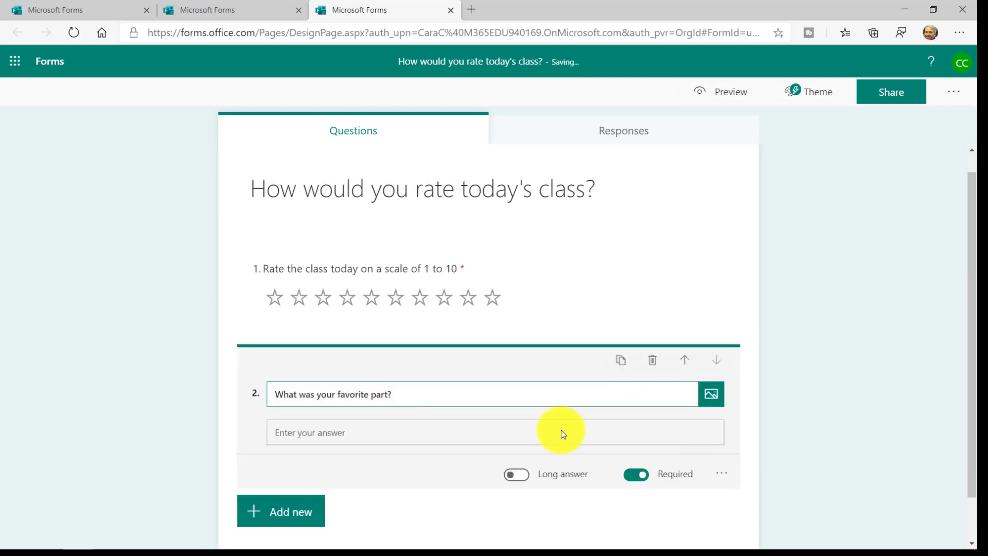
pyautogui.click(827, 213)
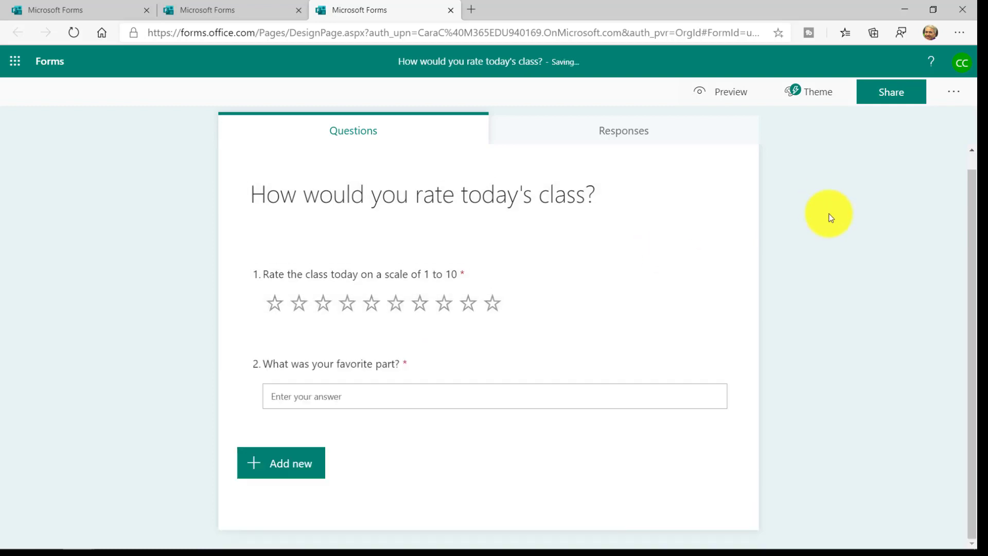
pyautogui.click(721, 106)
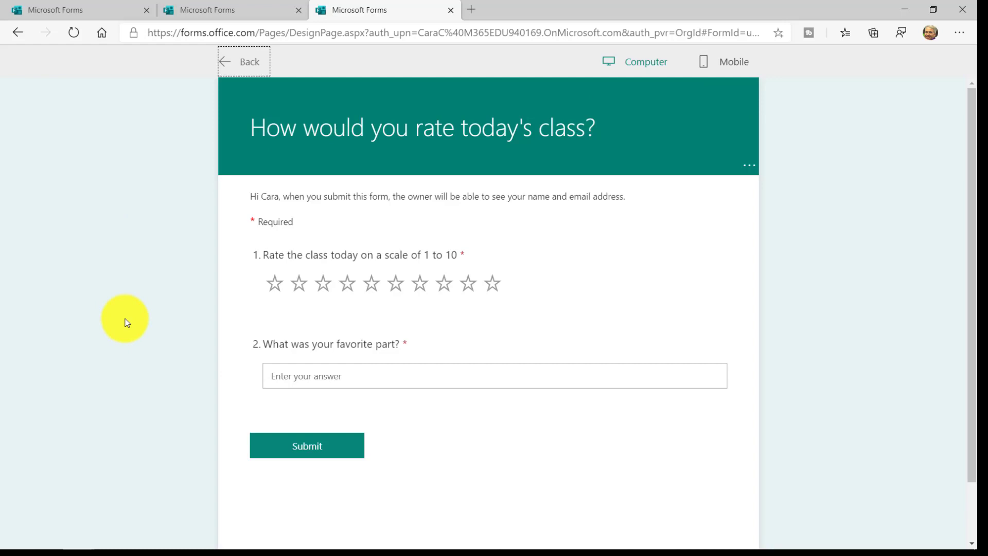